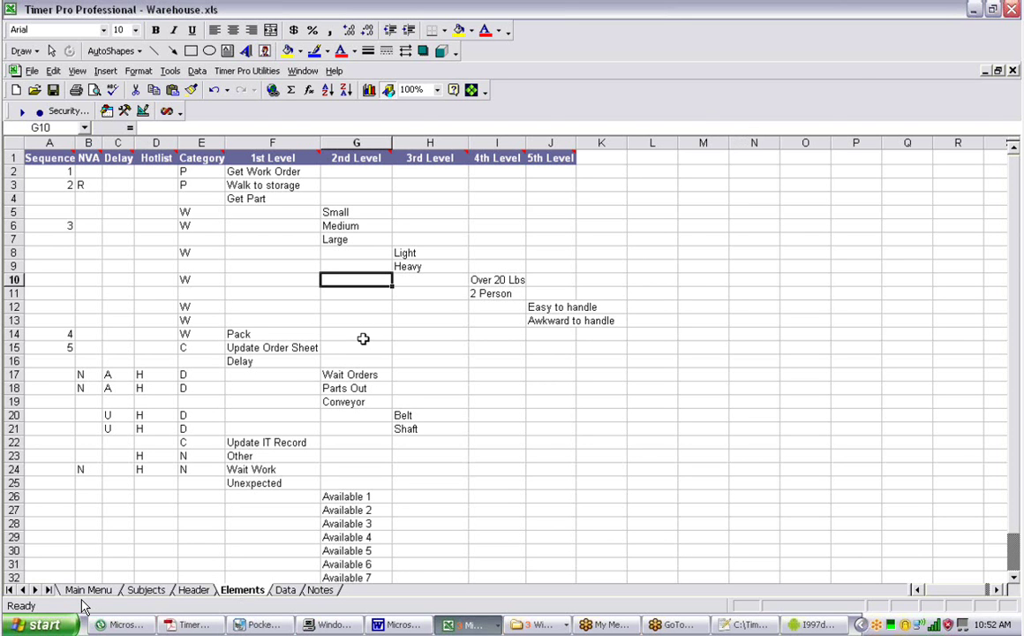
Step: Review the workbook's Subjects, Header, Data and Notes sheets, ending on the Subjects sheet
left_click(147, 590)
left_click_drag(102, 170, 109, 293)
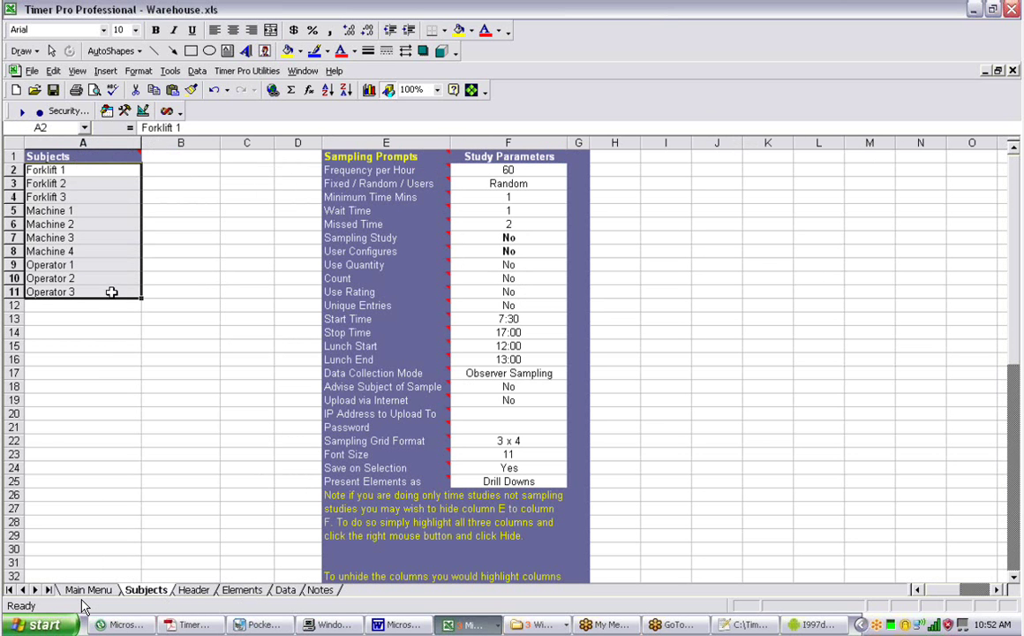
left_click(198, 592)
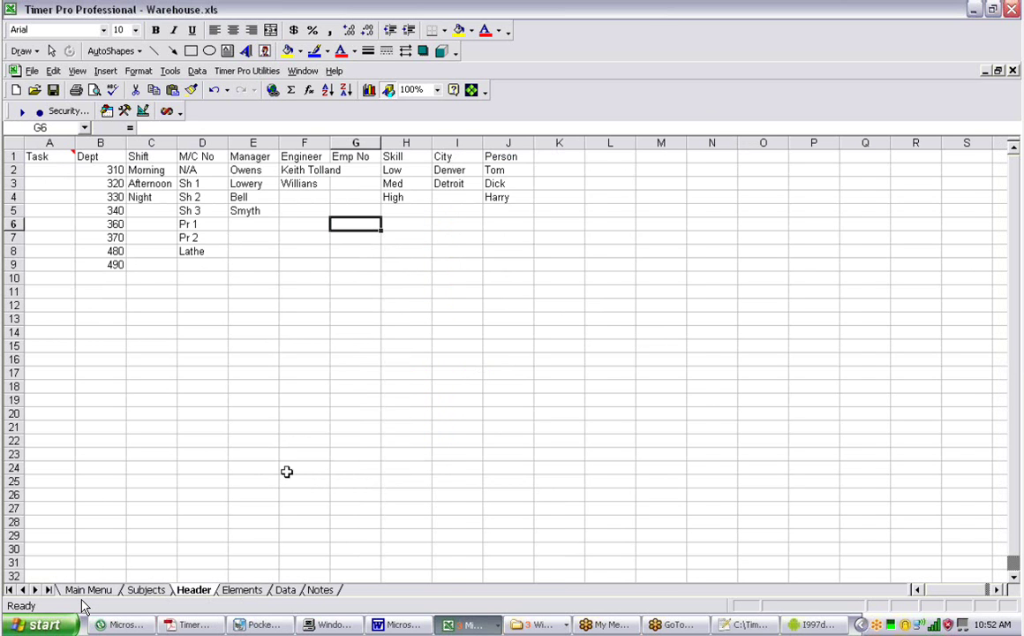
left_click(291, 589)
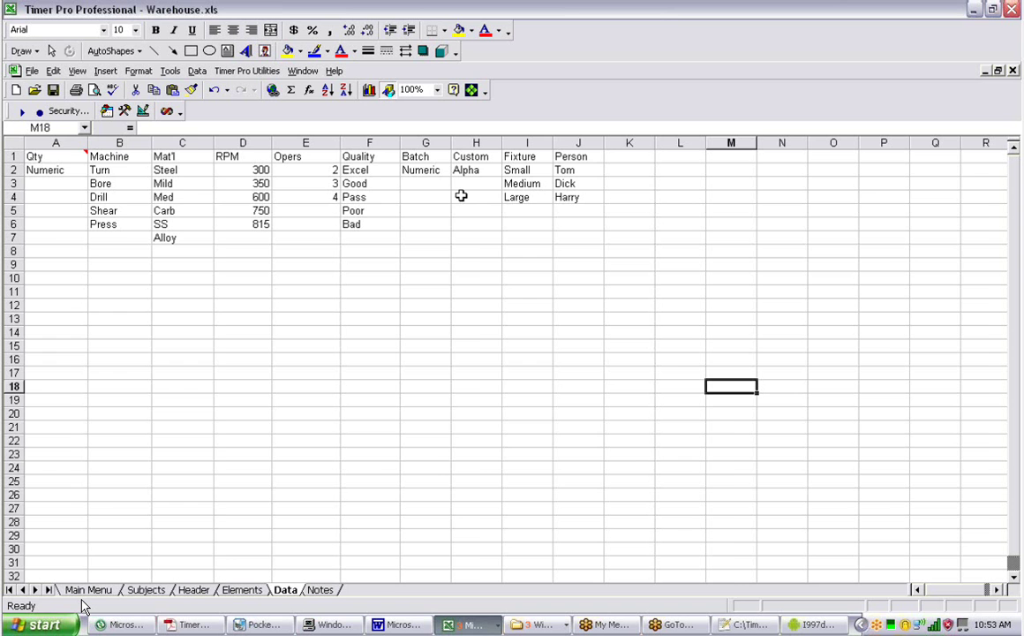
left_click(321, 590)
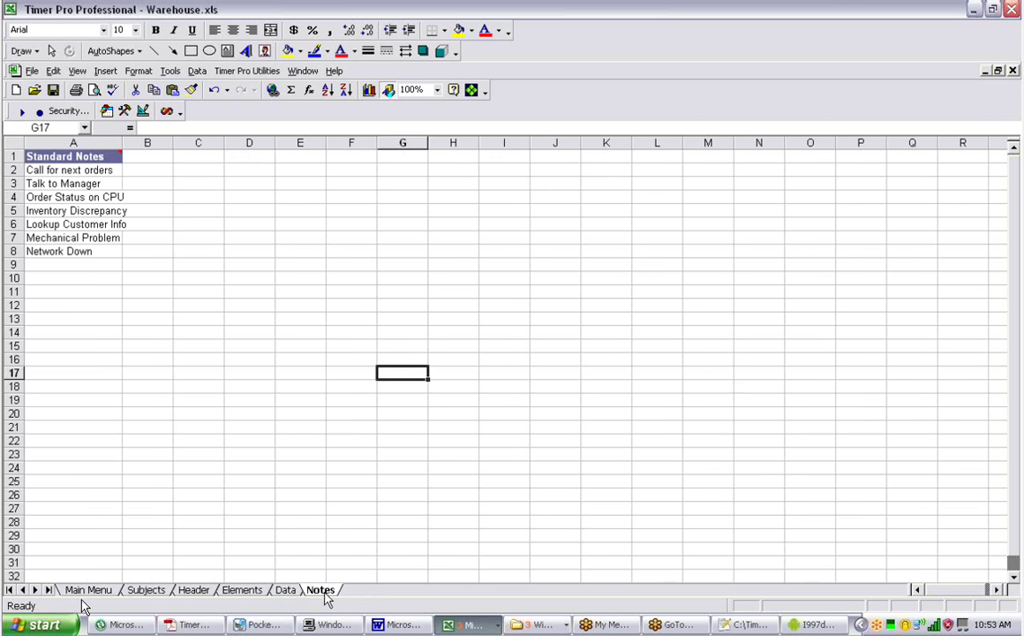
left_click(286, 590)
left_click(193, 590)
left_click(146, 590)
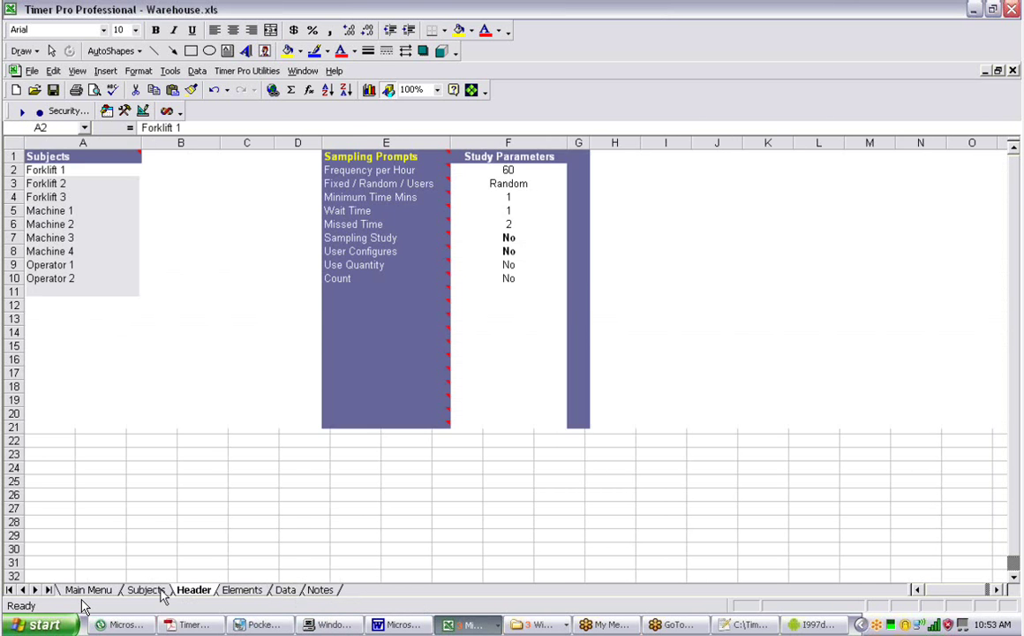
left_click(217, 496)
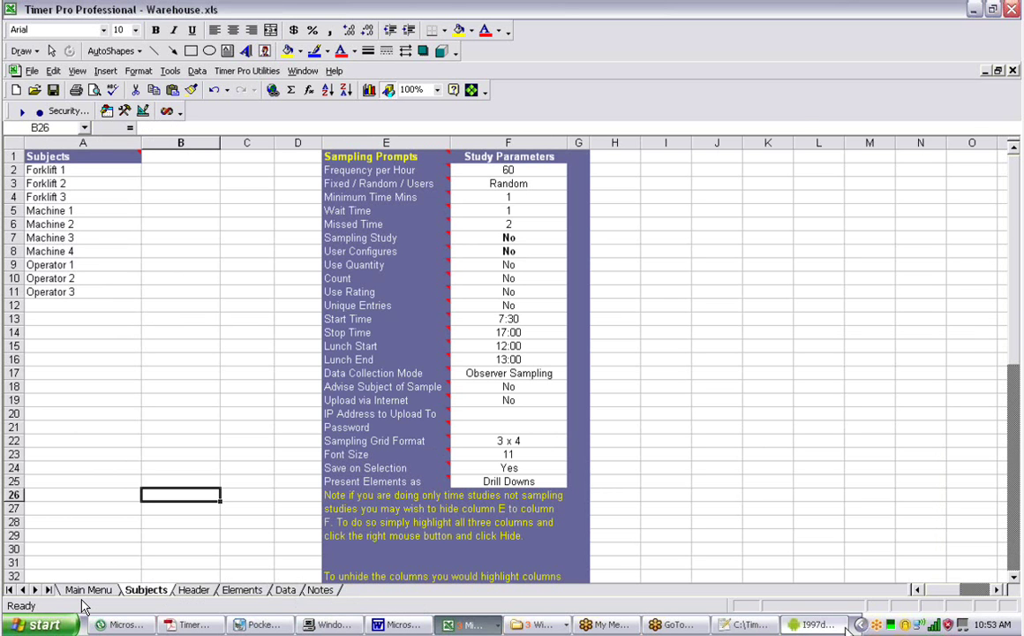
Step: Switch to the mirrored Android phone window and compare its Study Header form and Manager choices with the workbook's Header sheet
left_click(820, 625)
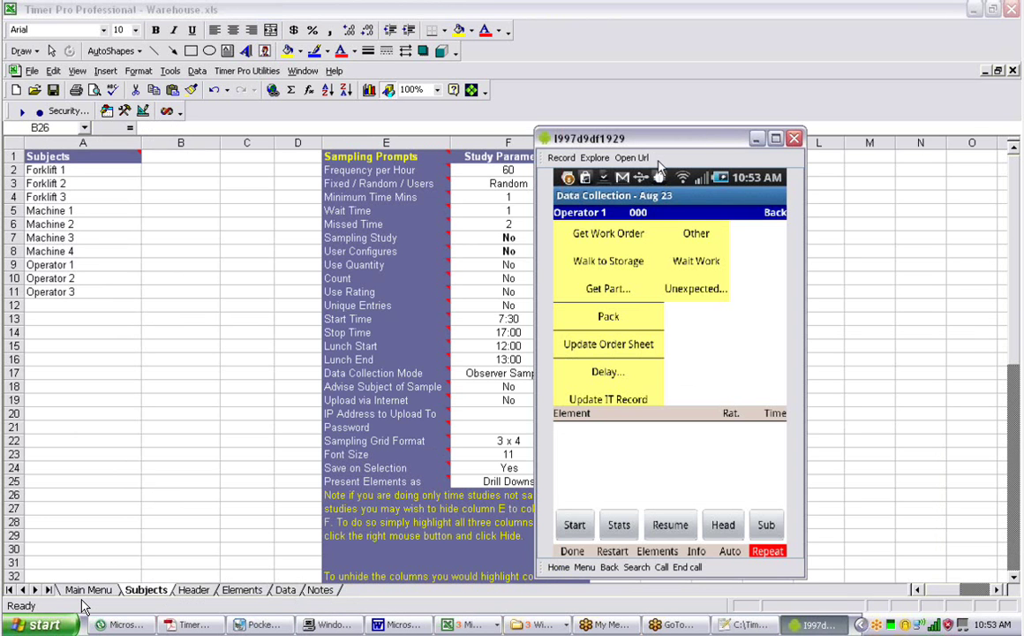
left_click_drag(648, 144, 413, 139)
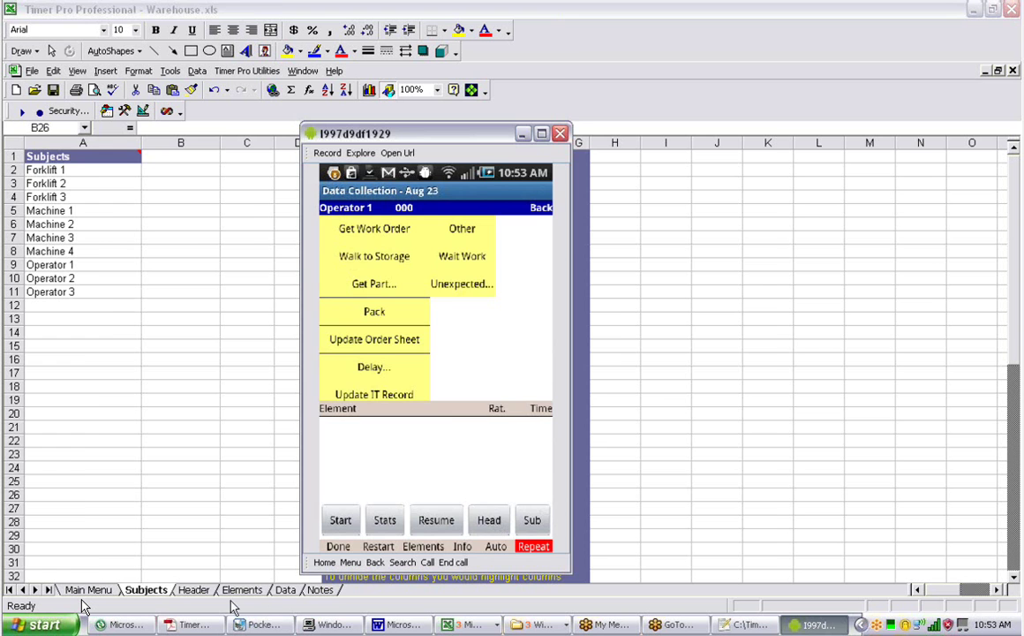
left_click(194, 589)
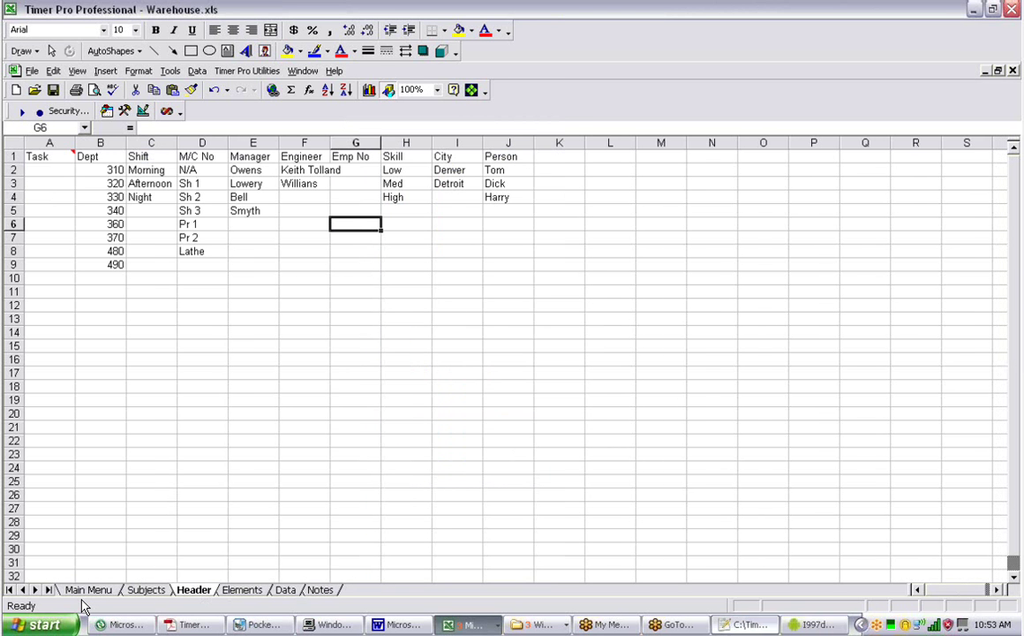
left_click(818, 625)
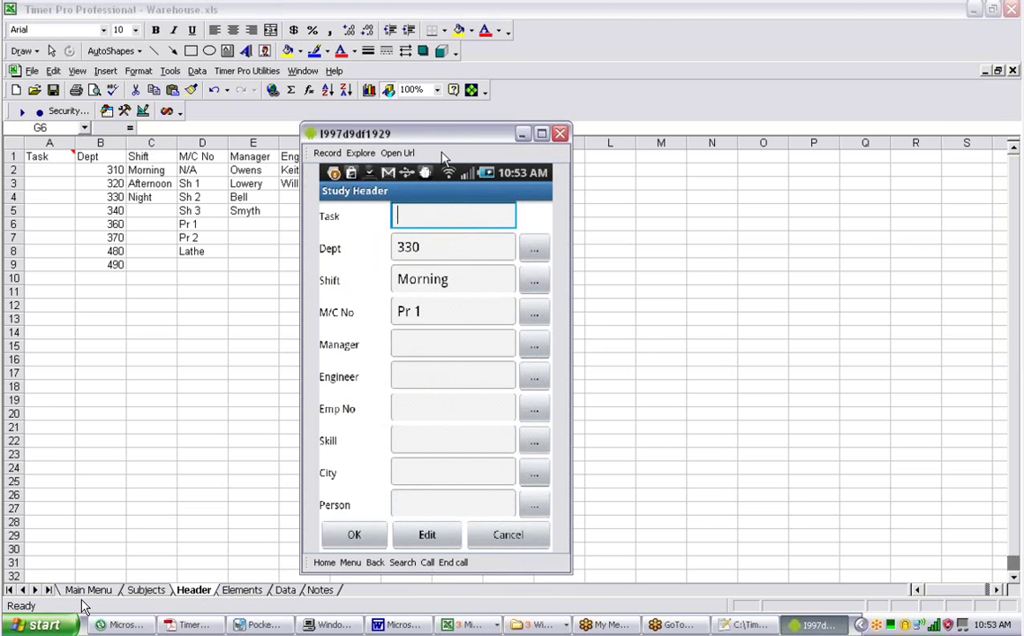
left_click_drag(472, 135, 712, 145)
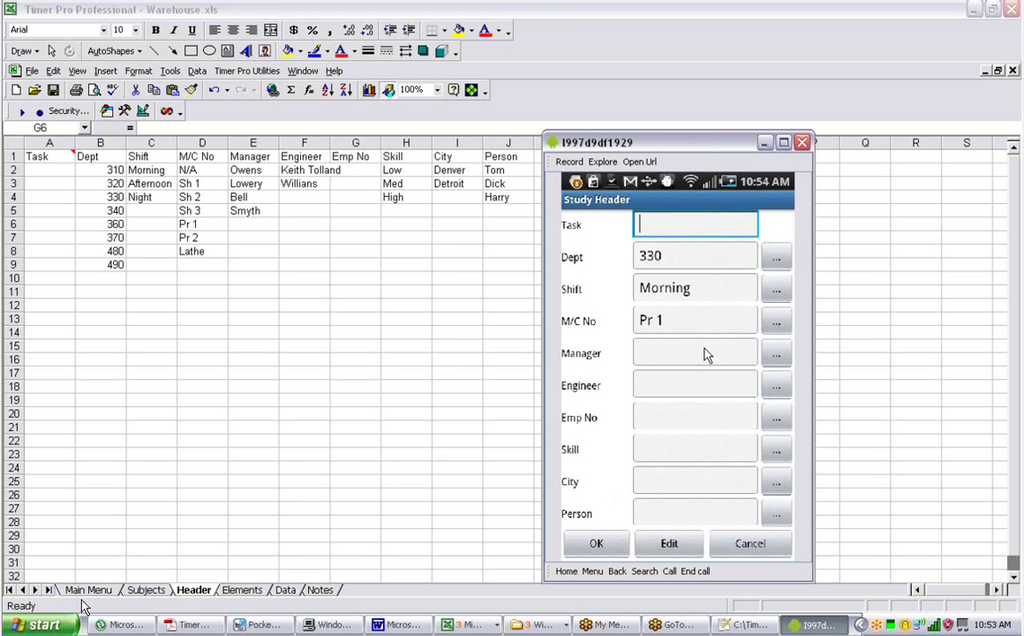
left_click(785, 360)
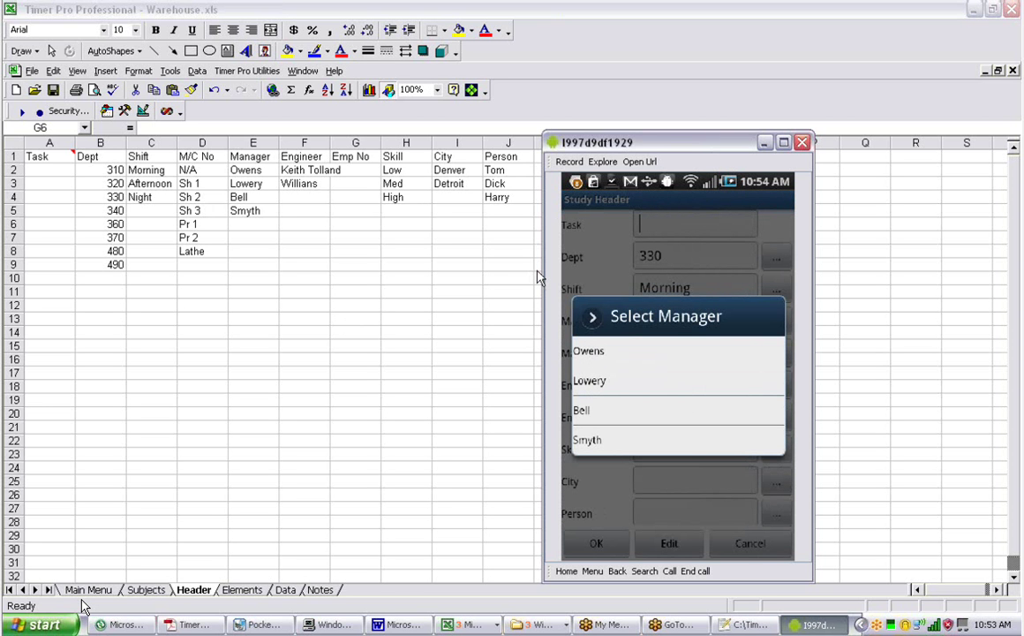
key("Escape")
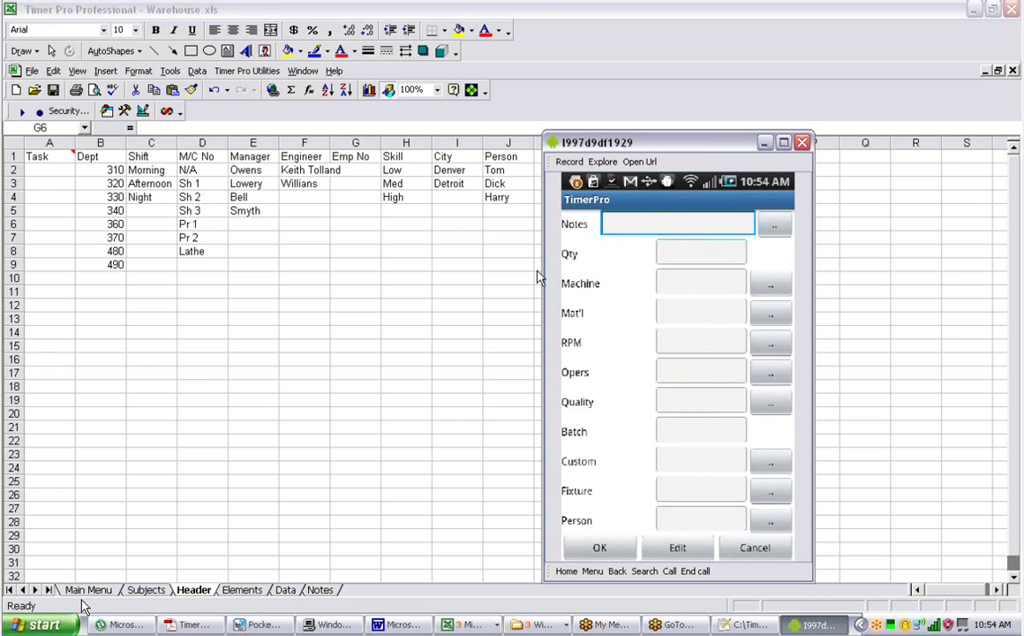
Step: Compare the Data and Notes sheets with the phone's data entry form, including its list of standard notes
left_click(280, 589)
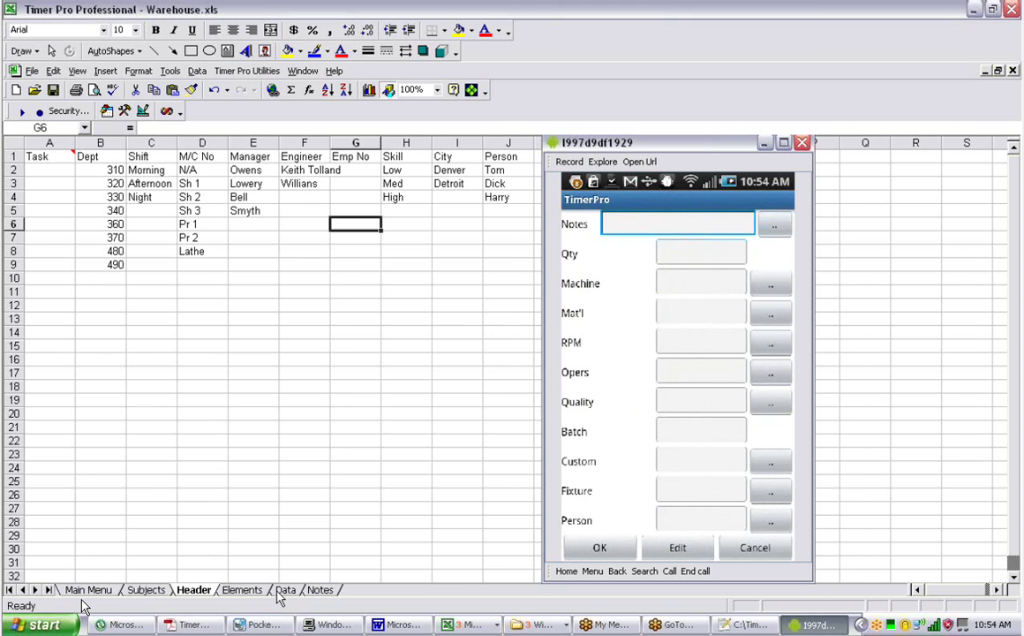
left_click(810, 625)
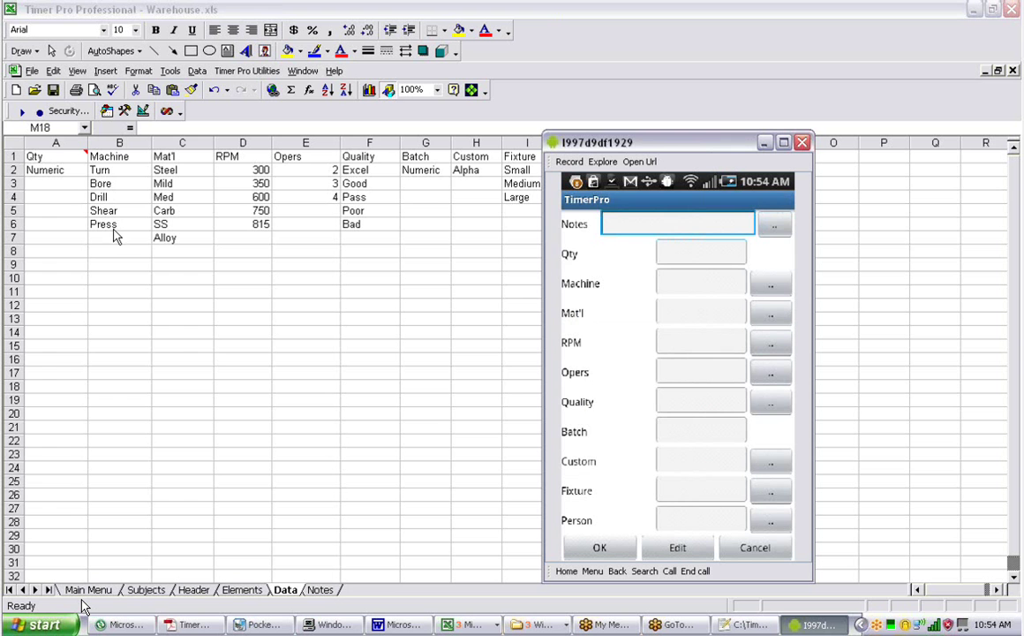
left_click(320, 590)
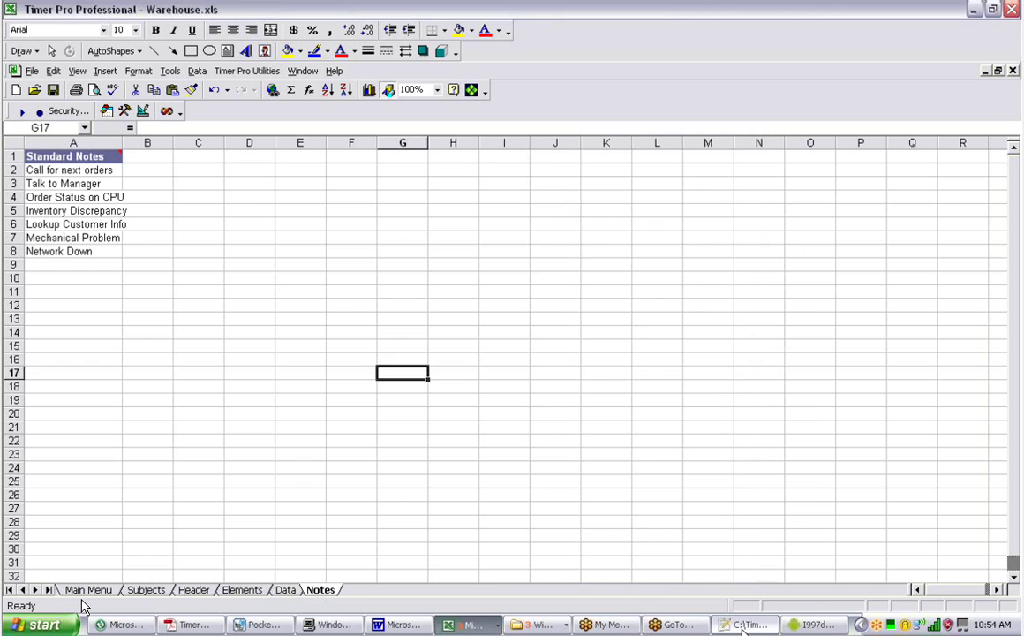
left_click(808, 625)
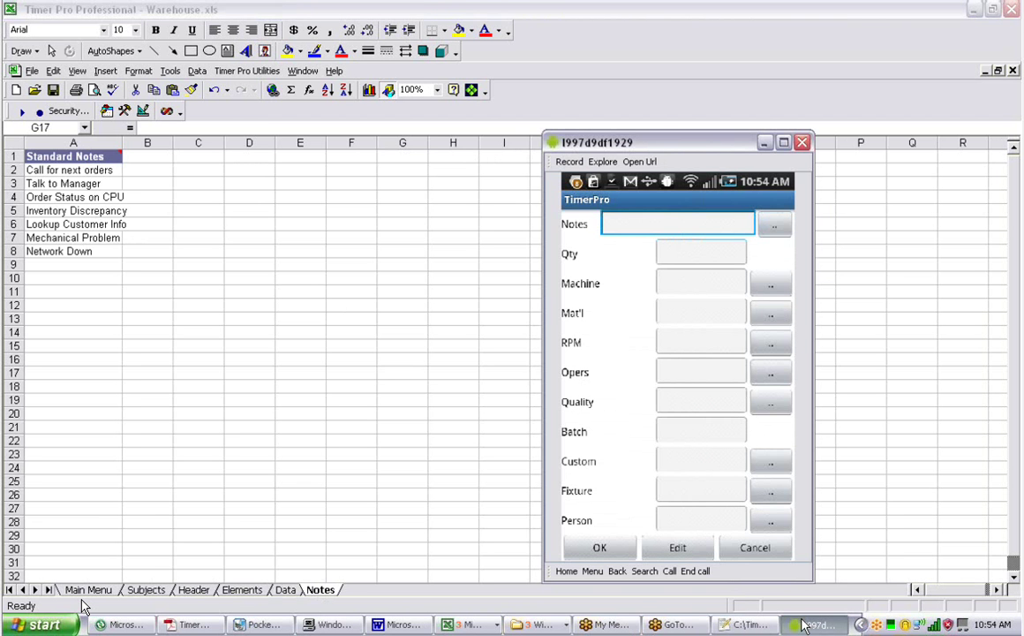
left_click(774, 224)
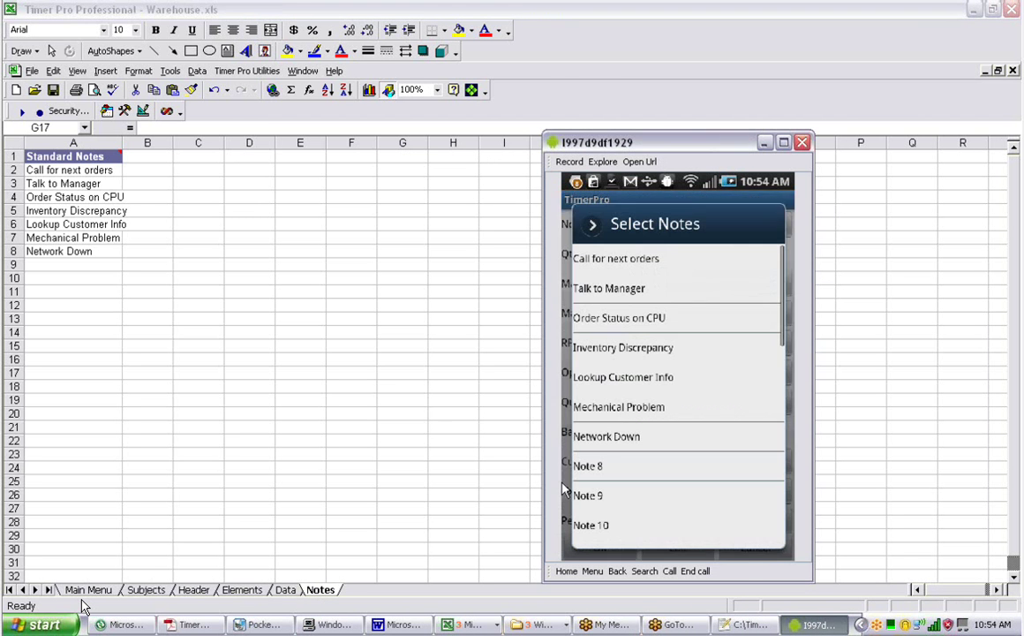
left_click(636, 386)
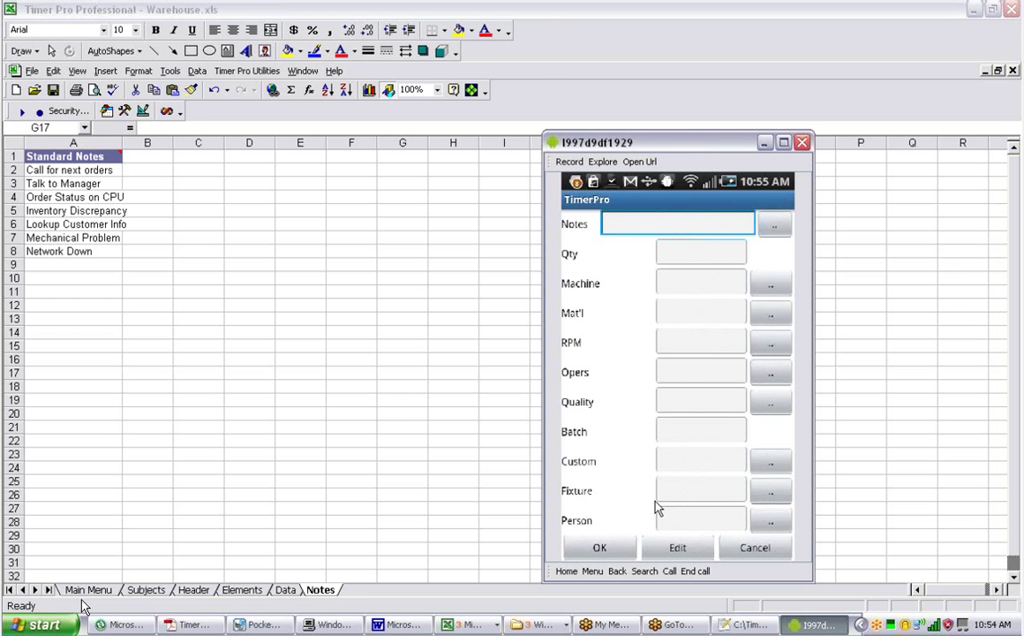
Step: Open the phone's prompt editor for the Subjects type and place its window beside the workbook's Subjects list
left_click(688, 548)
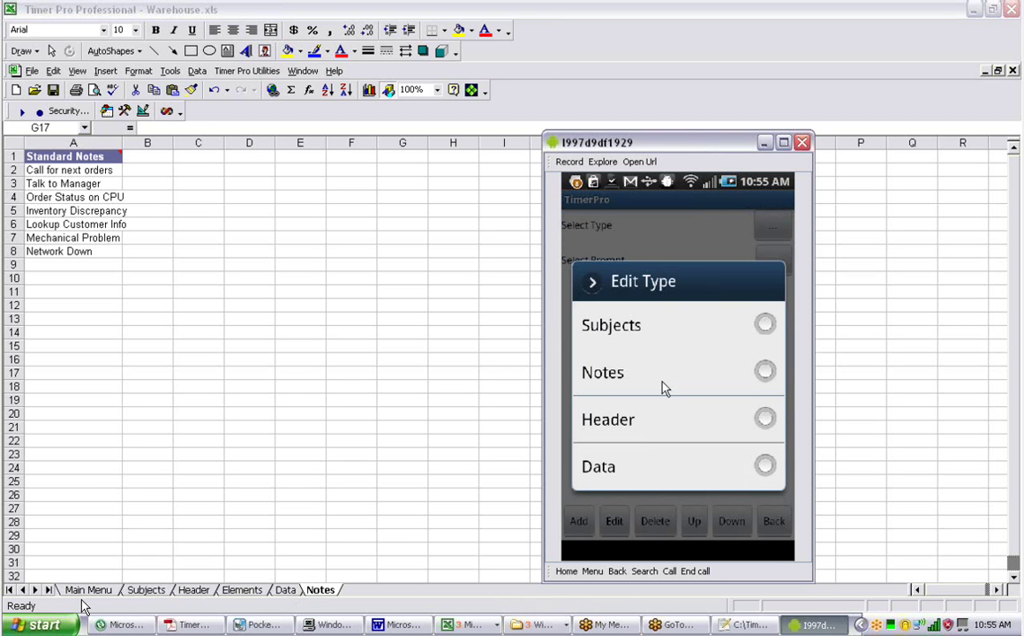
left_click(717, 372)
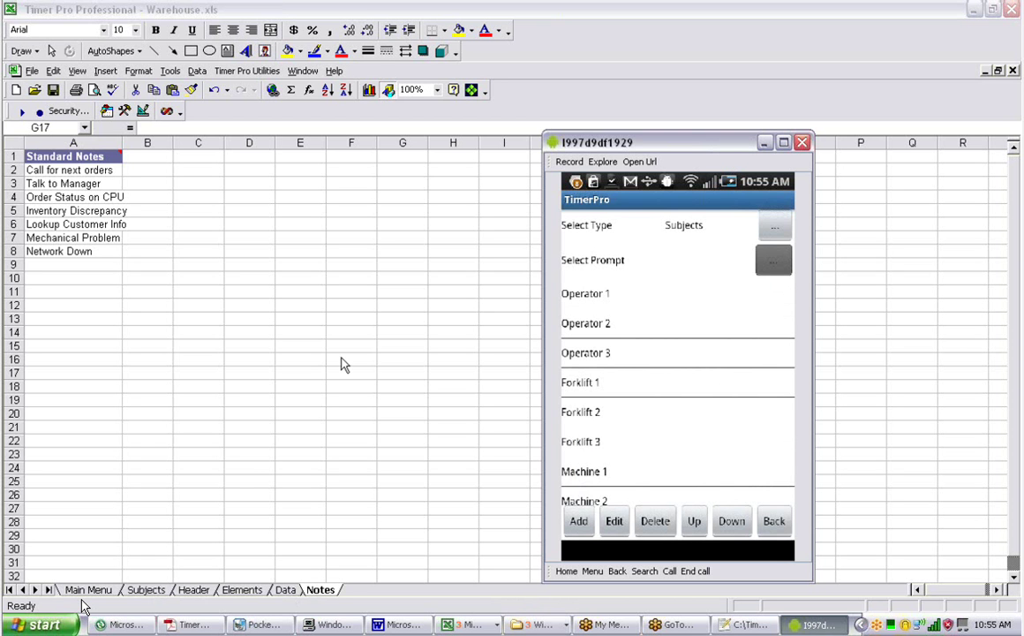
left_click(146, 590)
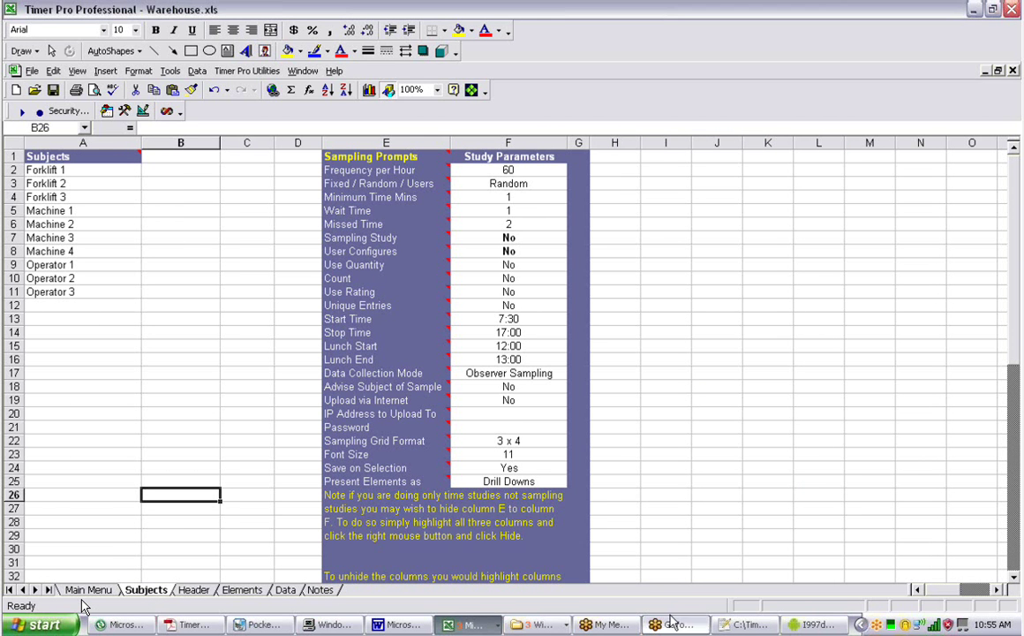
left_click(793, 625)
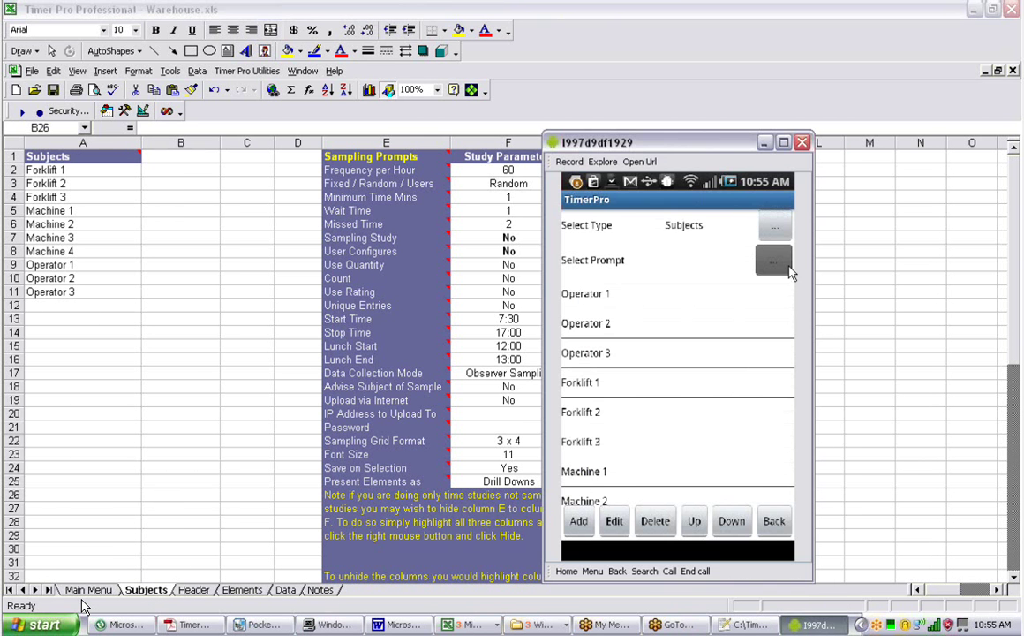
left_click_drag(680, 150, 457, 141)
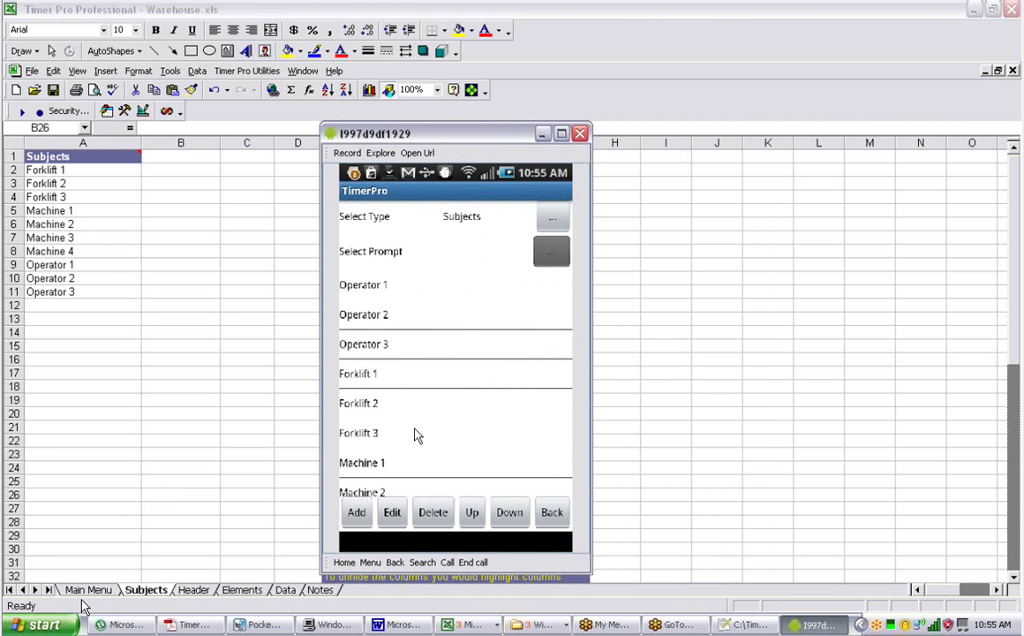
Step: Remove Forklift 1, Forklift 2 and Forklift 3 from the phone's subject list and rename Machine 1 as Press
scroll(510, 411, "down", 3)
scroll(510, 411, "up", 3)
scroll(510, 411, "down", 3)
scroll(511, 410, "up", 2)
scroll(513, 417, "up", 2)
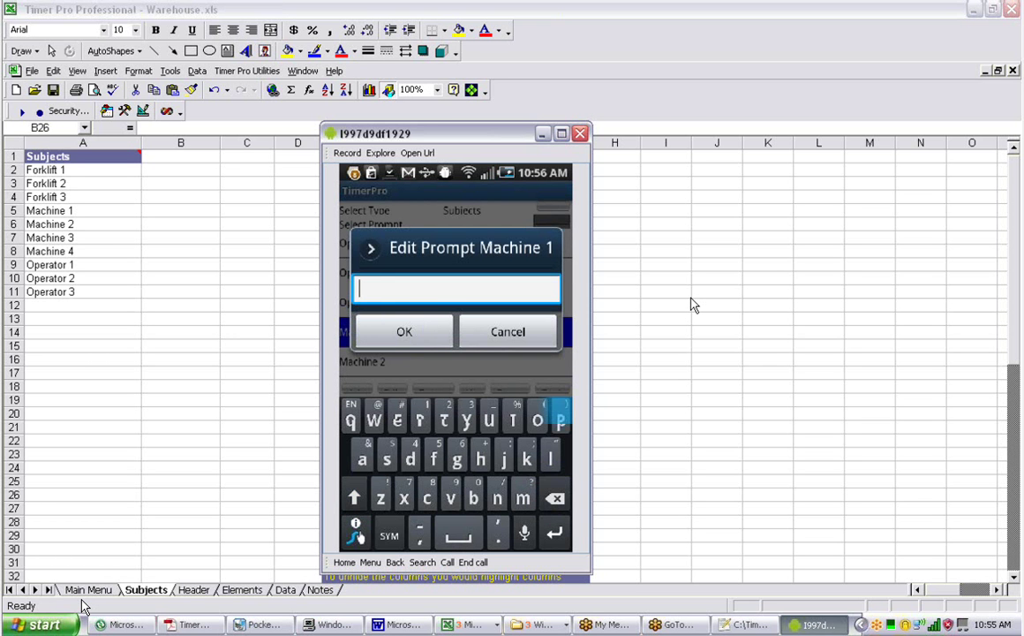
type("ress")
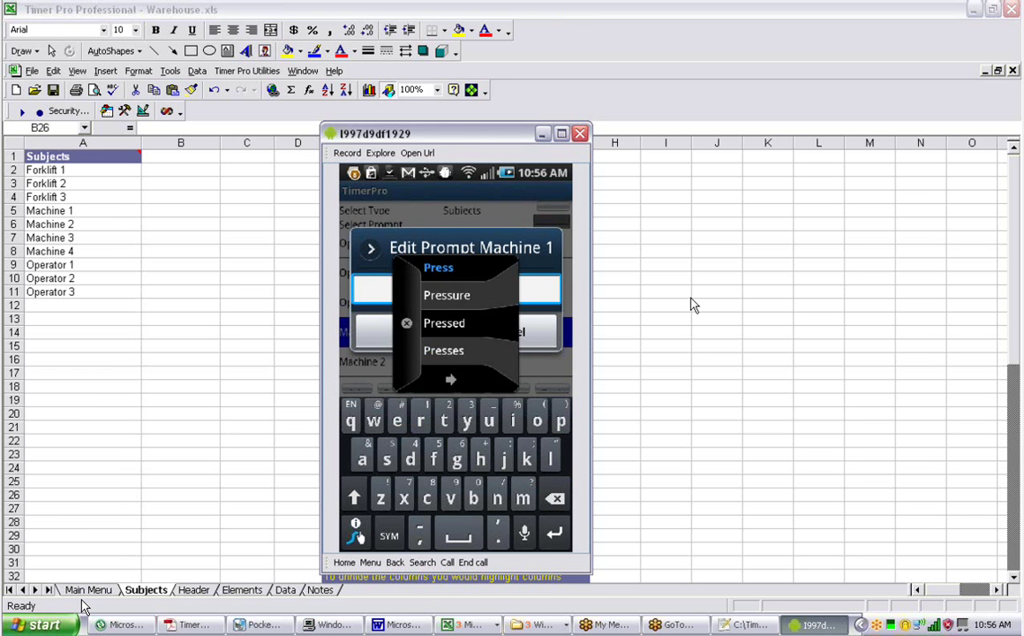
key("Return")
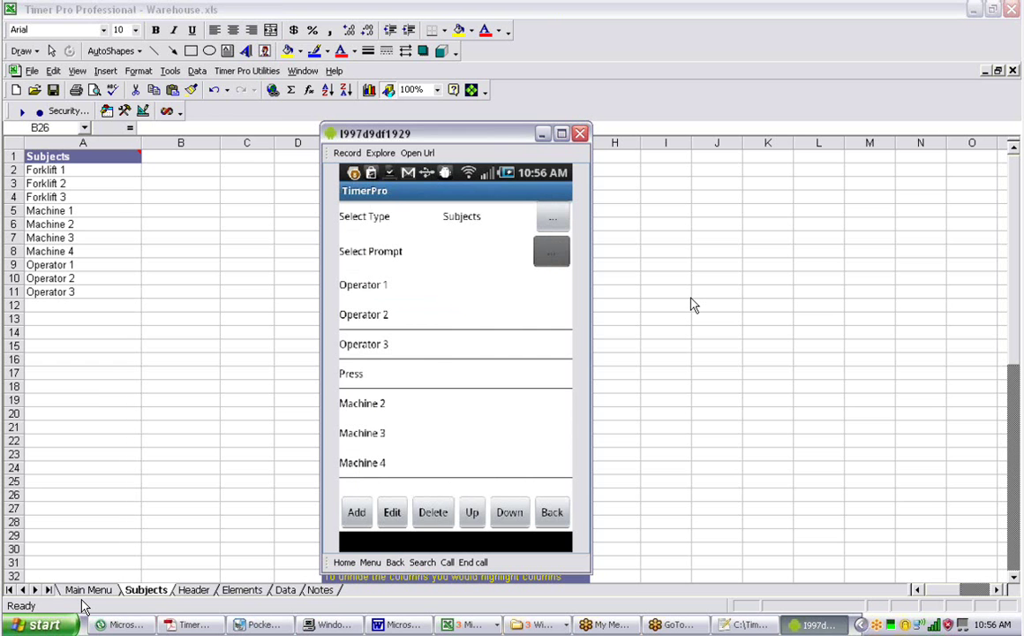
Step: Change the phone prompt editor's edit type to Data
key("Down")
key("Down")
key("Down")
key("Down")
key("Down")
key("Up")
key("Return")
key("Return")
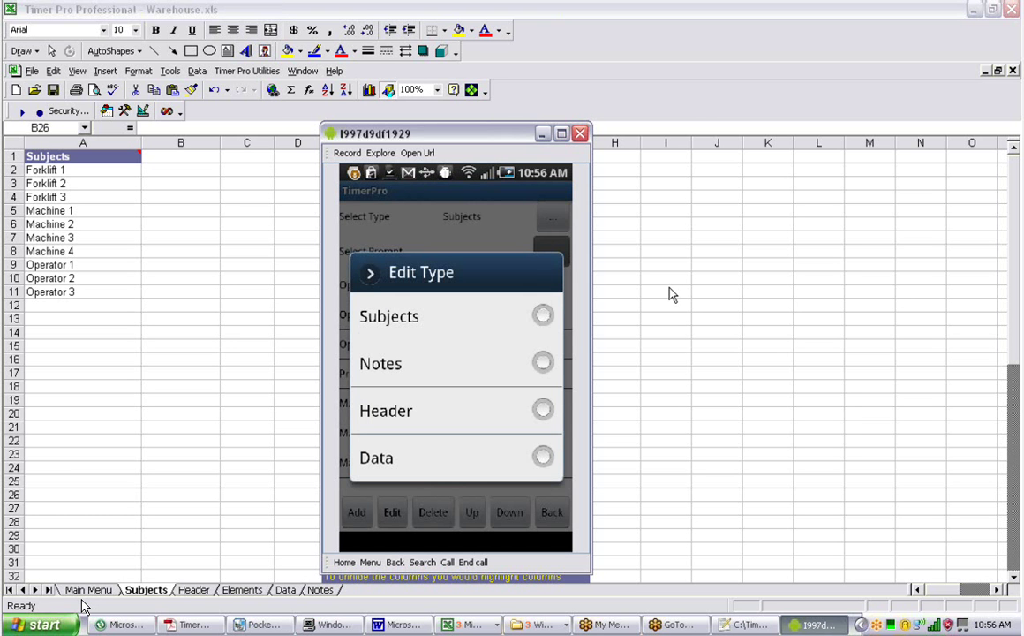
key("Down")
key("Down")
key("Down")
key("Down")
key("Return")
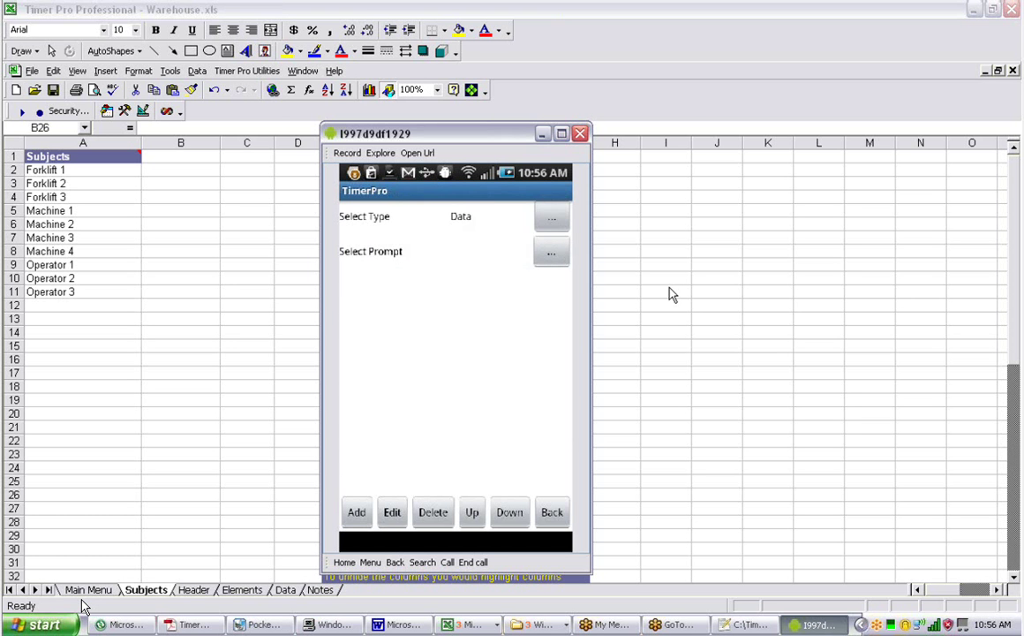
Step: Select Machine as the data prompt whose choices are listed for editing
key("Down")
key("Return")
key("Down")
key("Return")
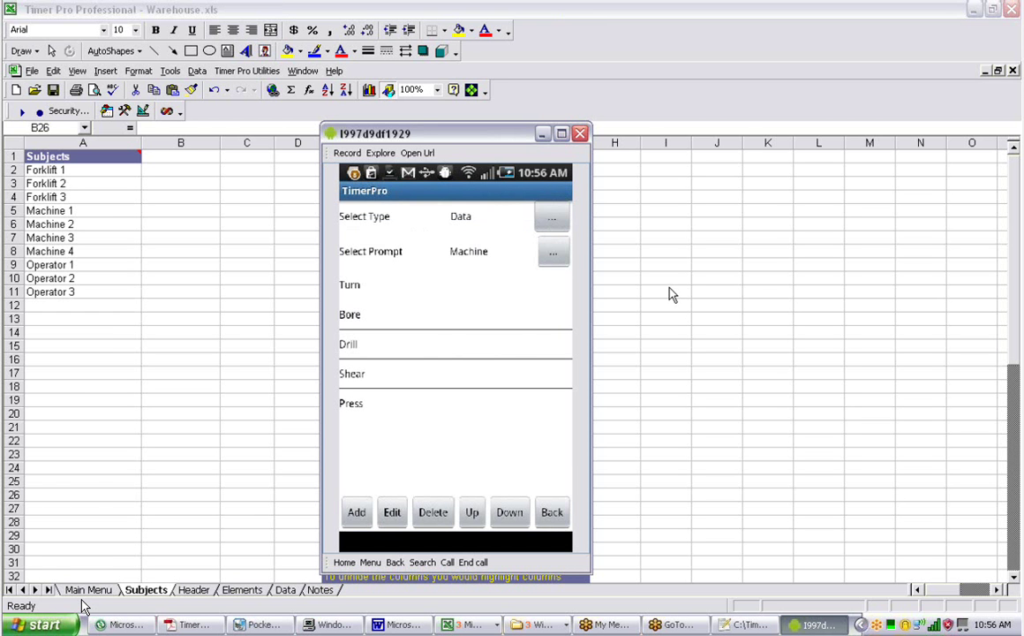